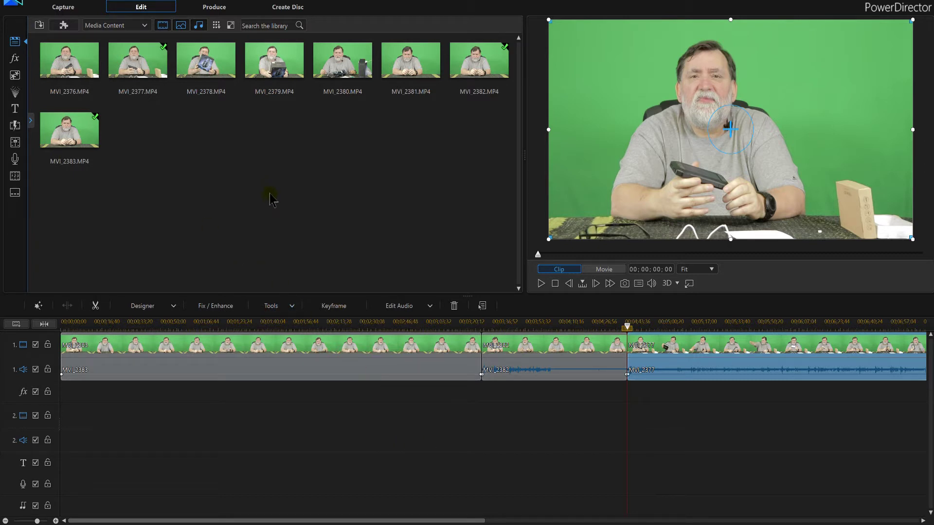
Check the default import and export folders in preferences, leaving them unchanged.
left_click(215, 9)
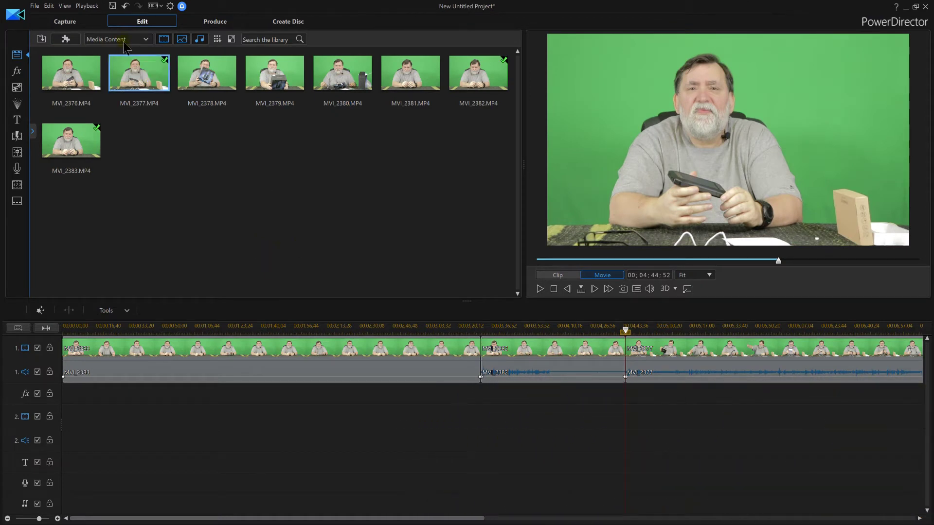
left_click(170, 6)
left_click(361, 145)
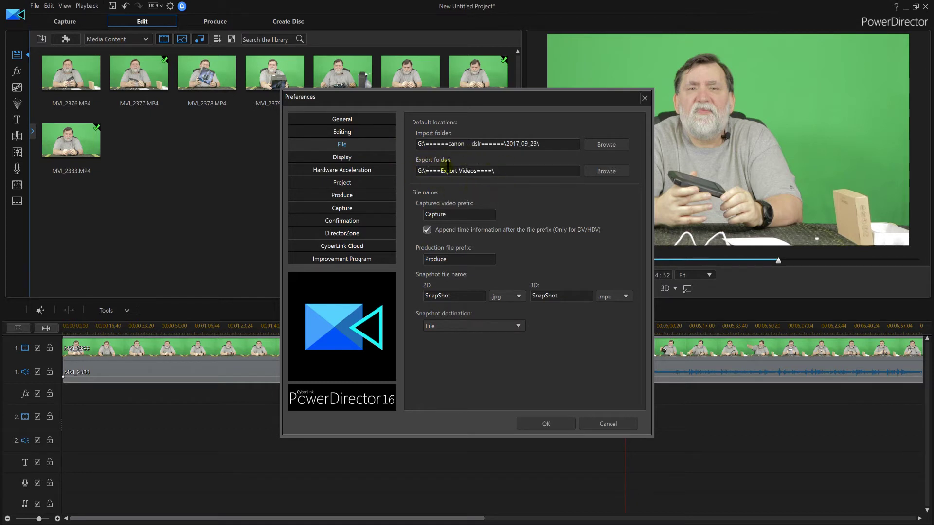
left_click(608, 423)
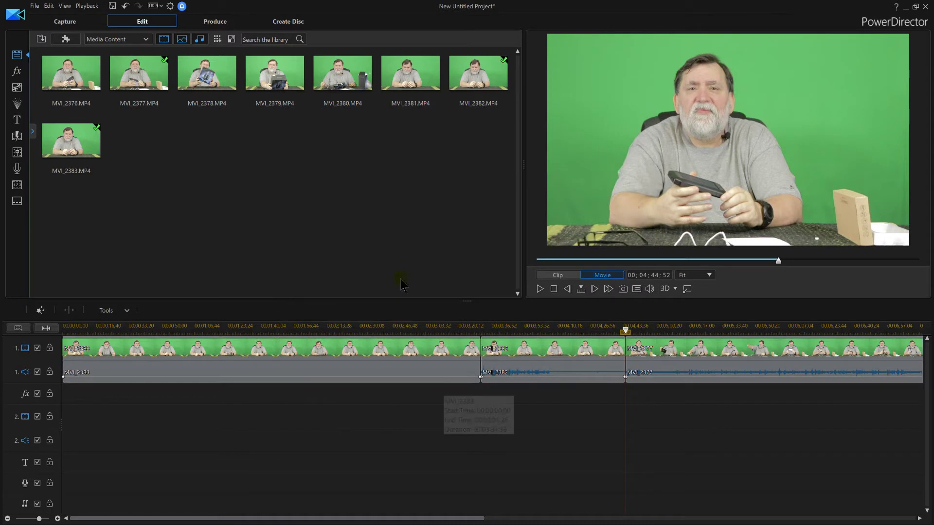
Choose the FULL HD 1920x1080 quality profile for an online upload.
left_click(223, 25)
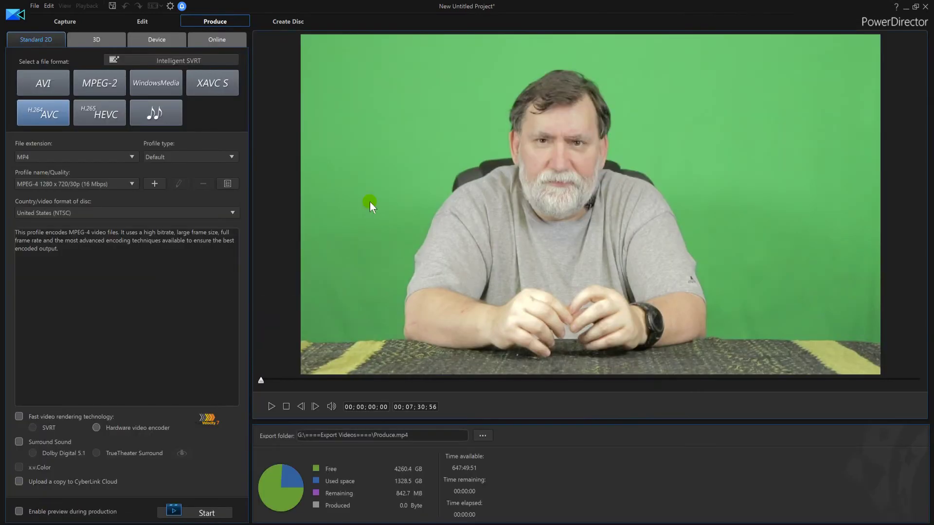
left_click(218, 43)
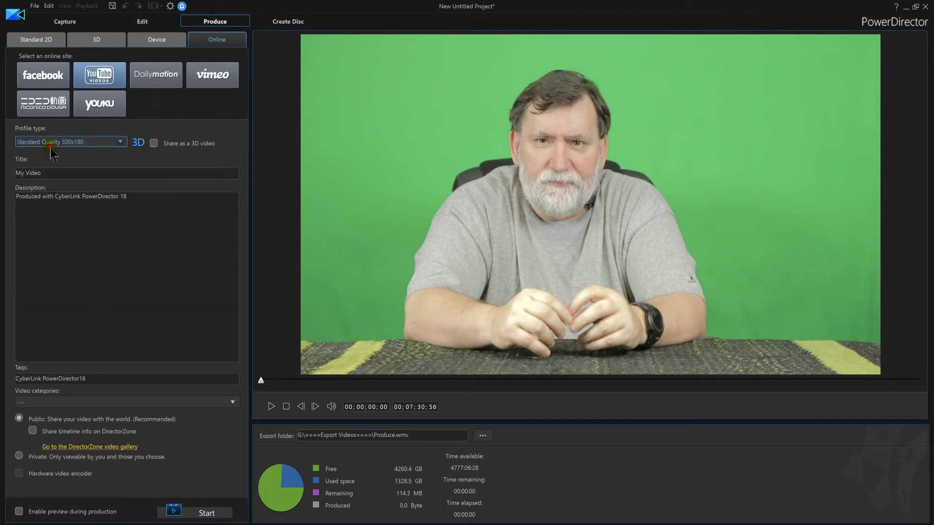
left_click(60, 142)
left_click(47, 183)
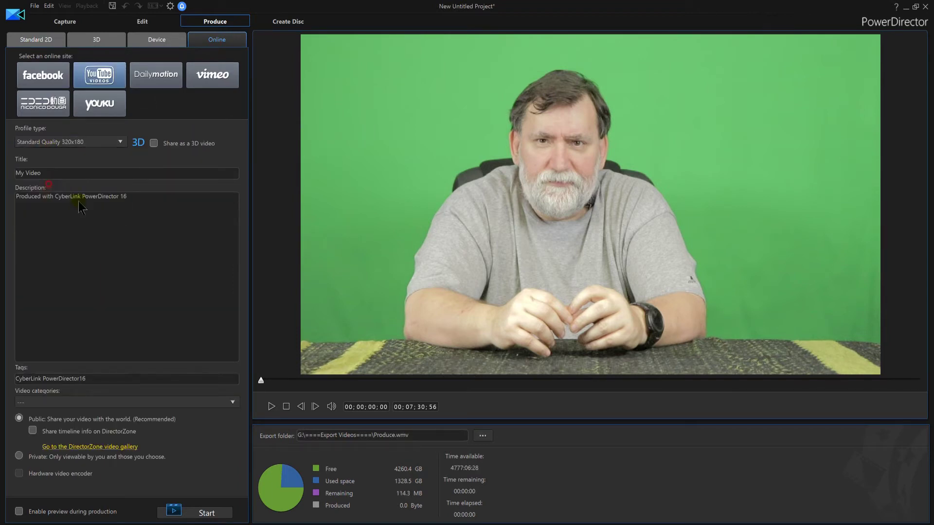
Set the category to Entertainment, make the video private, and start production.
left_click(77, 401)
left_click(71, 454)
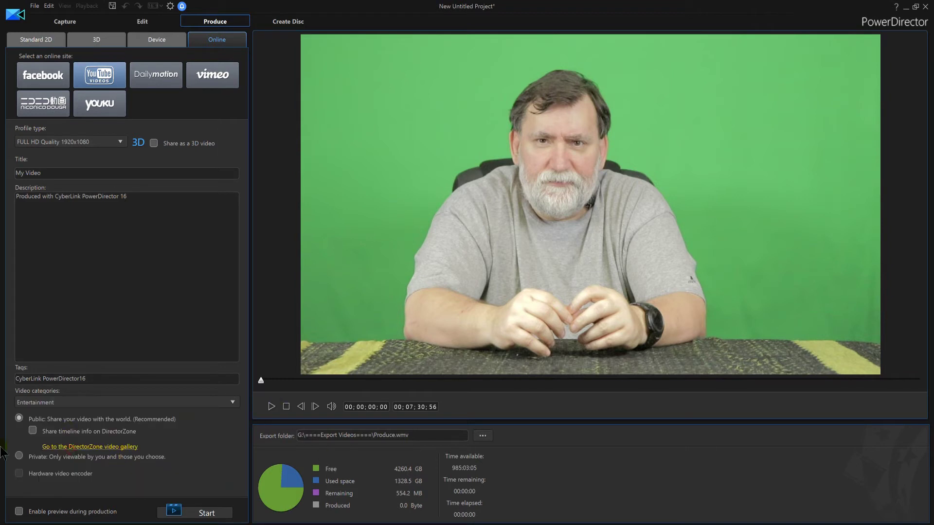
left_click(19, 456)
left_click(209, 512)
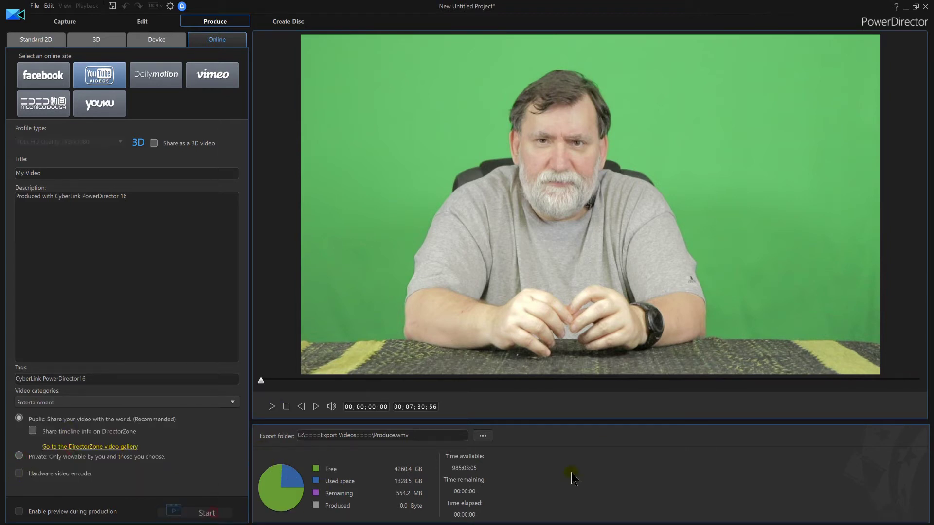
Dismiss the YouTube authorization so rendering begins, then cancel it at 6%.
left_click(496, 382)
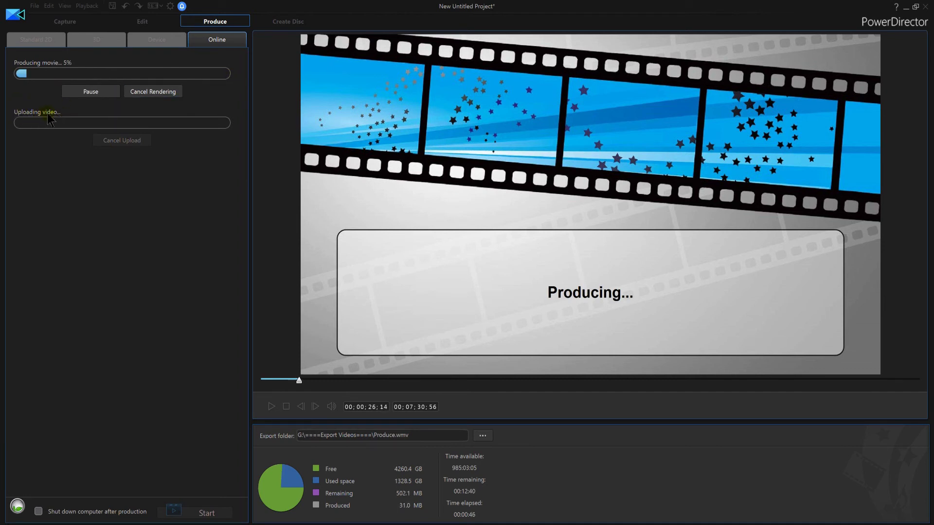
left_click(152, 91)
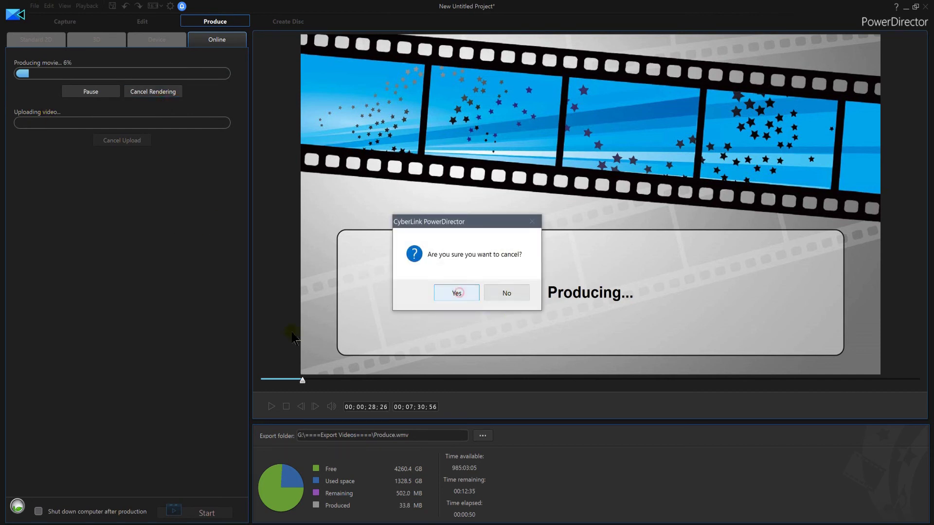
Confirm Yes to cancel rendering, keeping the YouTube Full HD Entertainment settings.
key("Return")
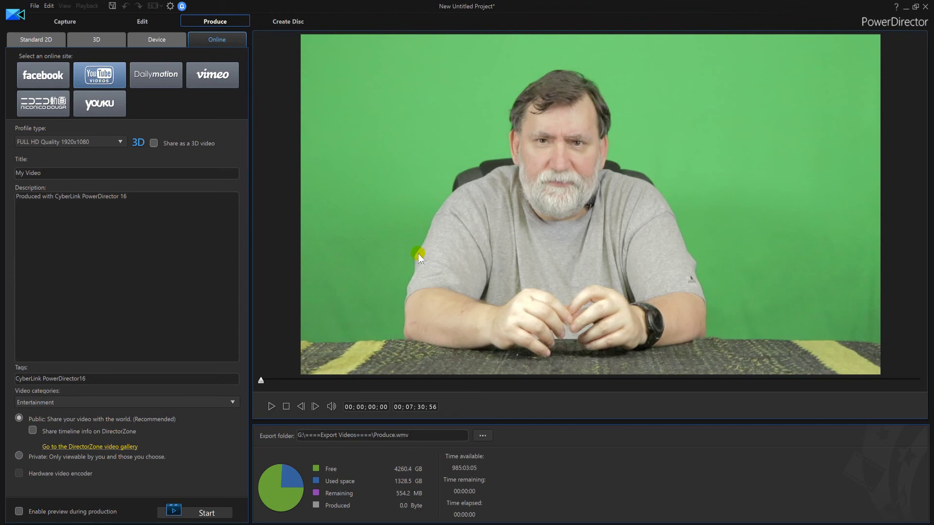